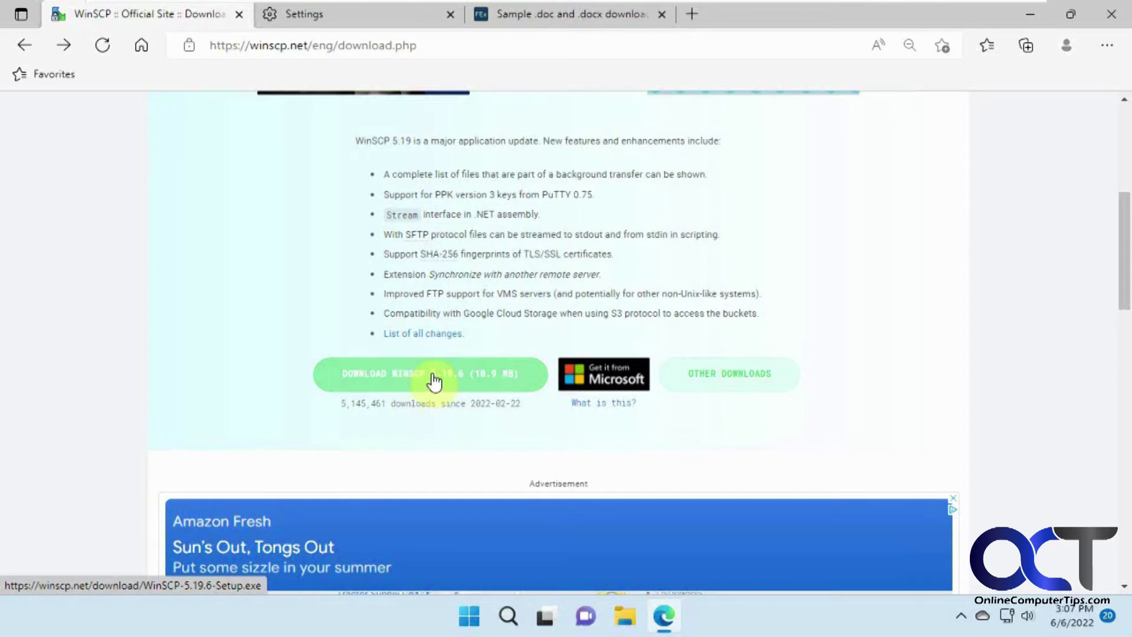
# Download the WinSCP 5.19.6 installer from the WinSCP download page.
pyautogui.click(474, 378)
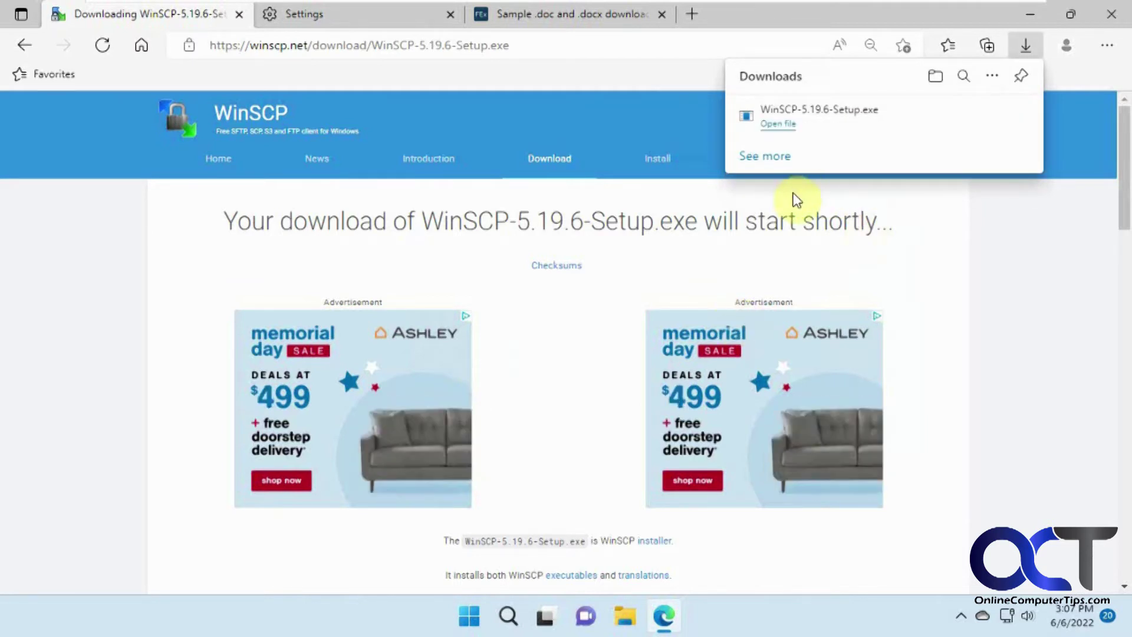
# Show the downloaded WinSCP-5.19.6-Setup.exe in its folder.
pyautogui.moveTo(779, 131)
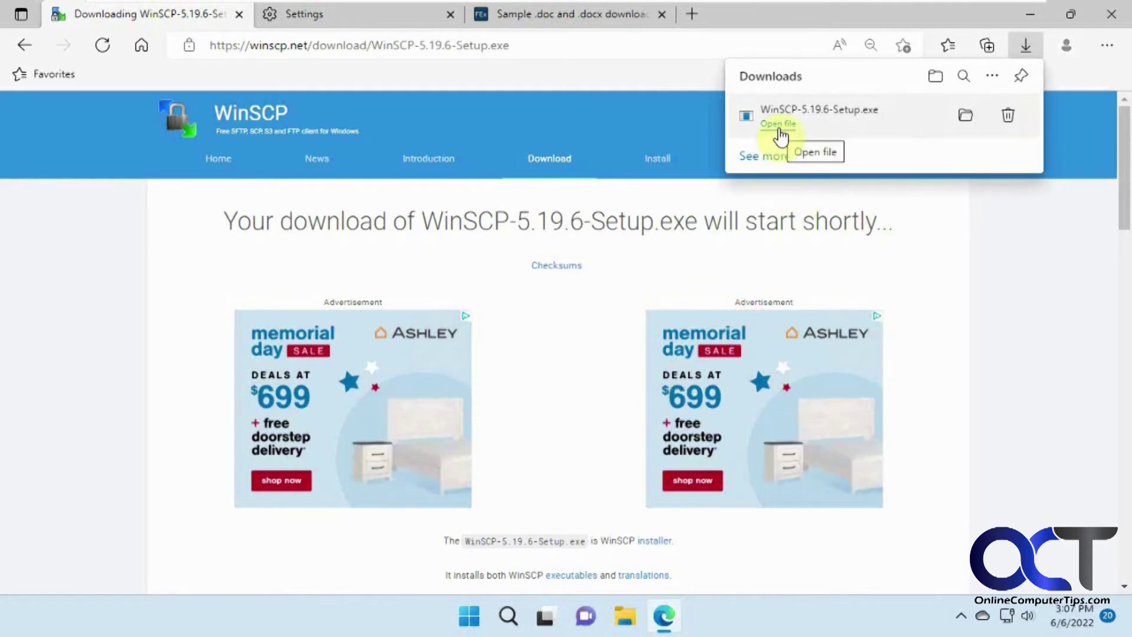
pyautogui.click(966, 120)
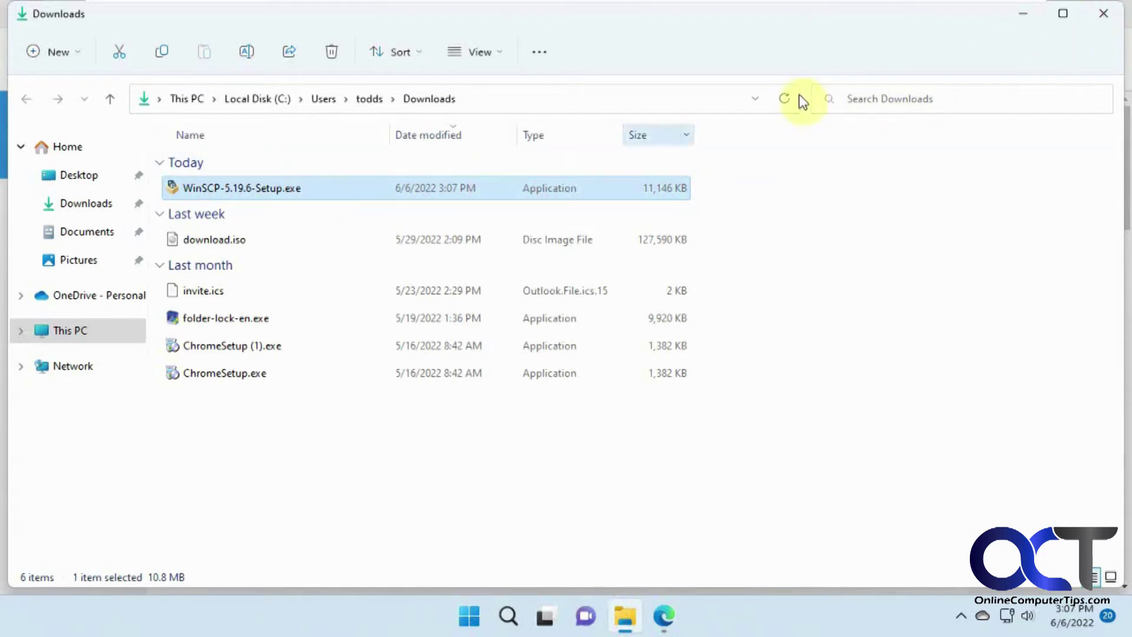
# Close File Explorer after confirming the installer is in Downloads.
pyautogui.click(1089, 19)
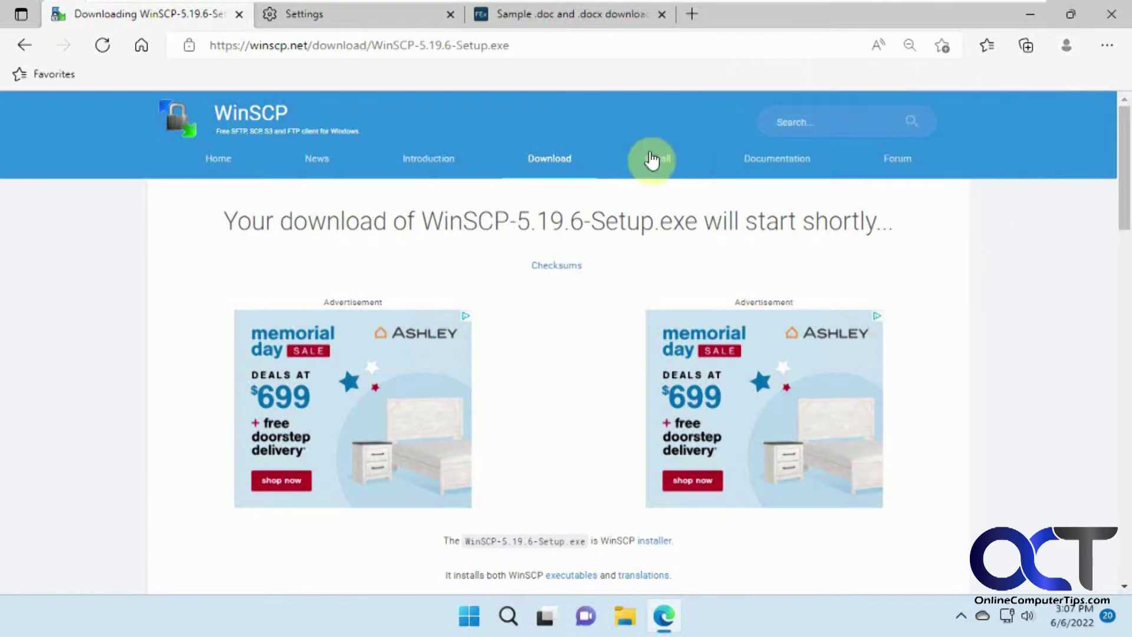
# Replace the old Settings tab with fresh Edge Settings opened on the Downloads page.
pyautogui.click(384, 20)
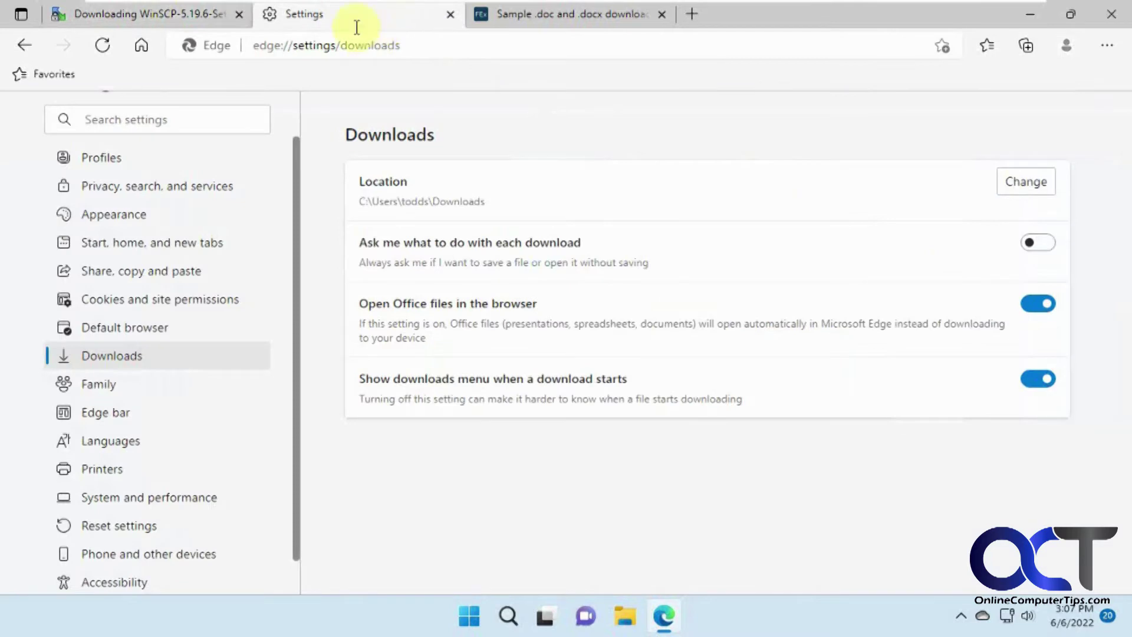
pyautogui.click(450, 14)
pyautogui.click(1107, 46)
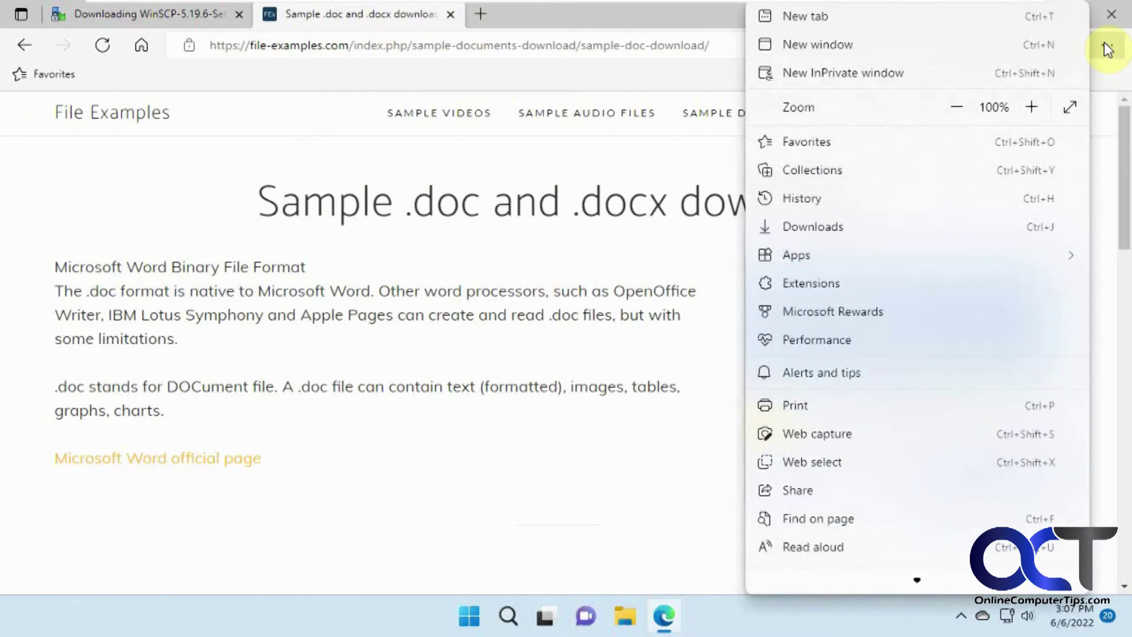
pyautogui.scroll(-1, 903, 504)
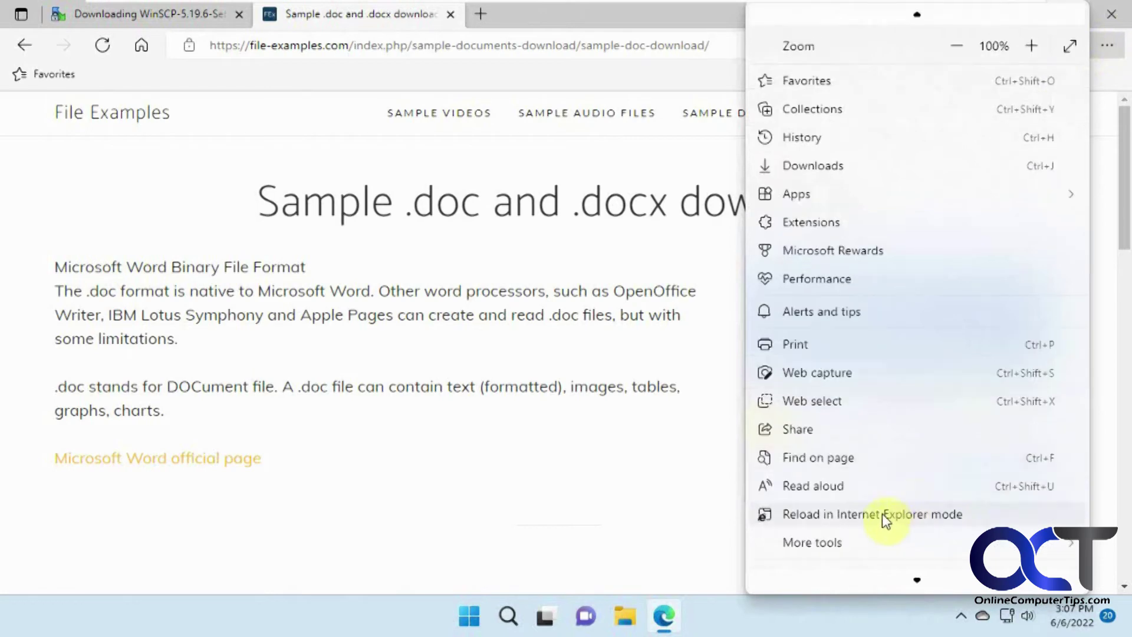
pyautogui.scroll(-2, 882, 512)
pyautogui.click(867, 509)
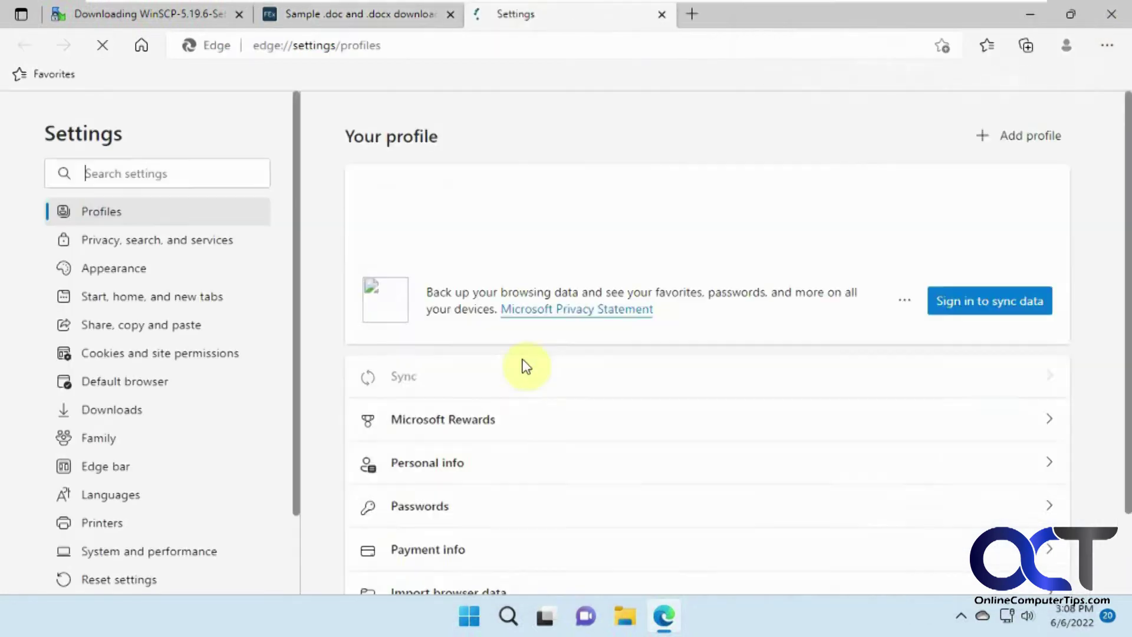
pyautogui.click(125, 412)
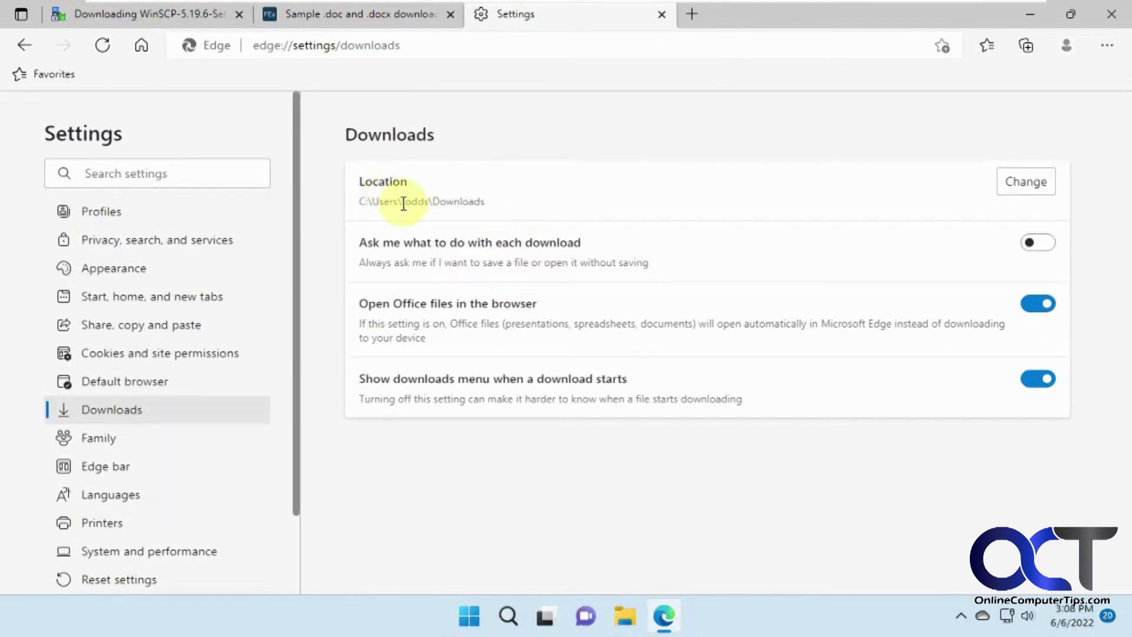
pyautogui.moveTo(493, 203); pyautogui.dragTo(453, 202)
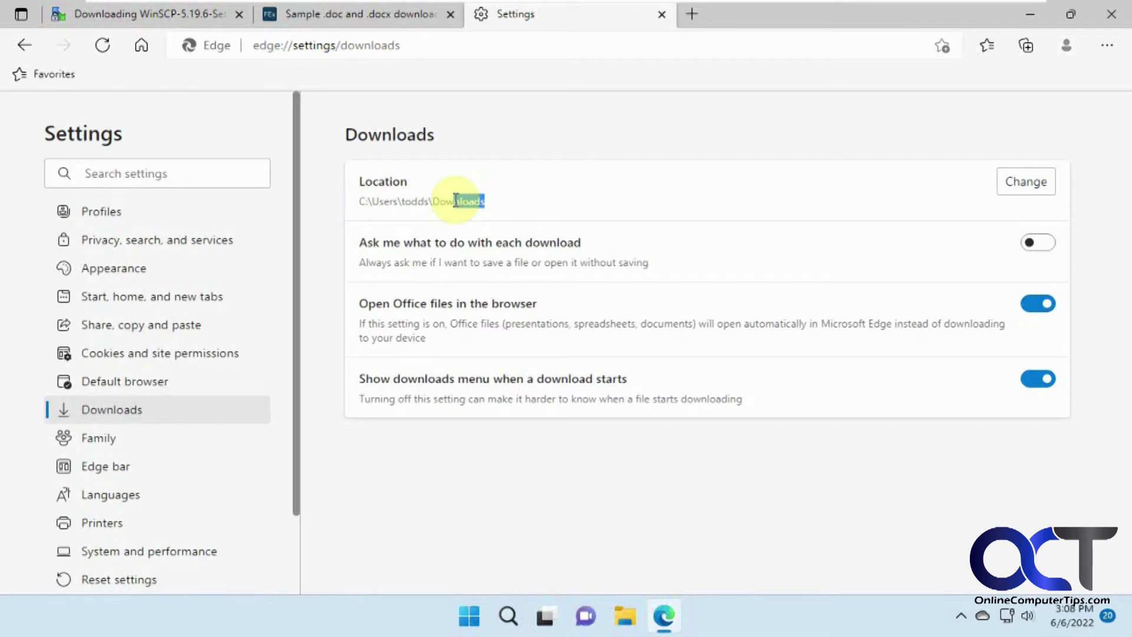
# Change the download location from Downloads to the Desktop folder.
pyautogui.click(1010, 188)
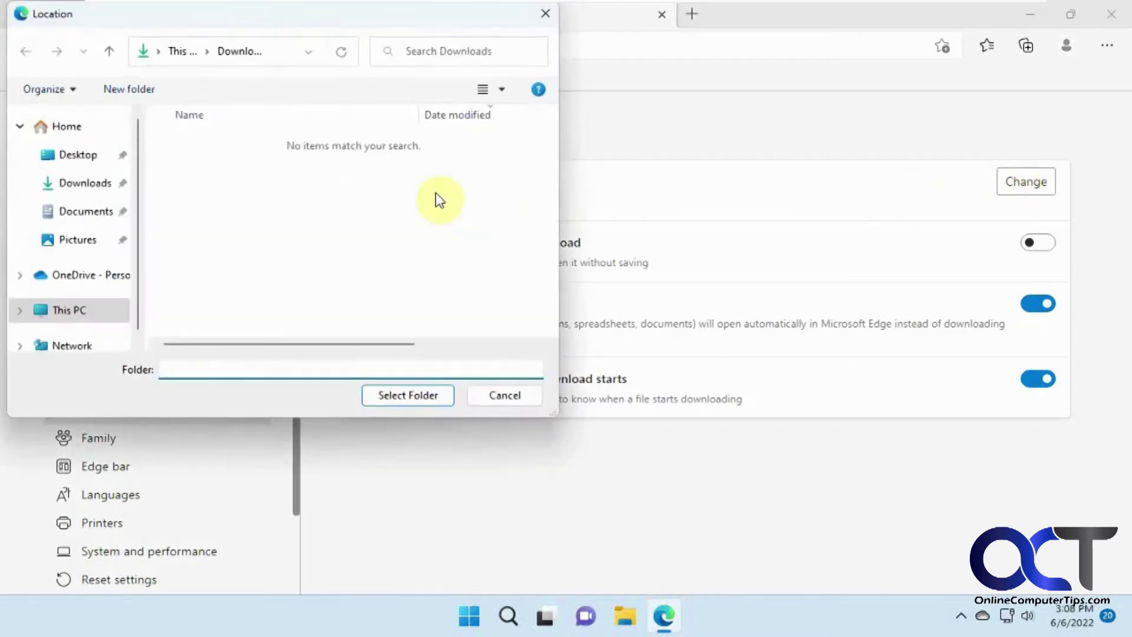
pyautogui.click(88, 162)
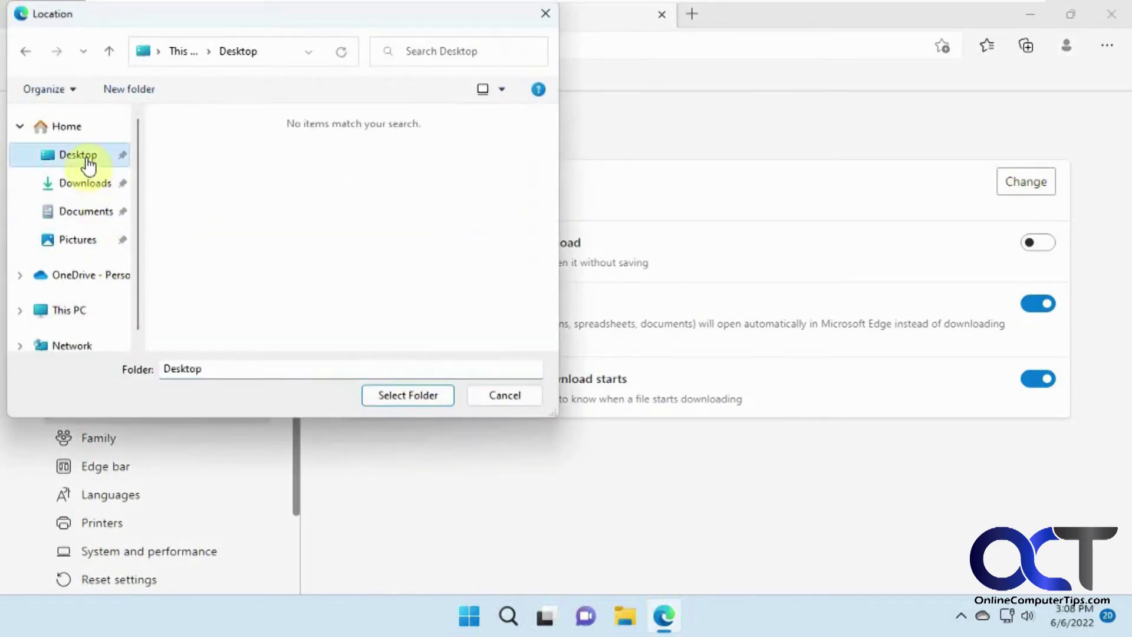
pyautogui.click(415, 399)
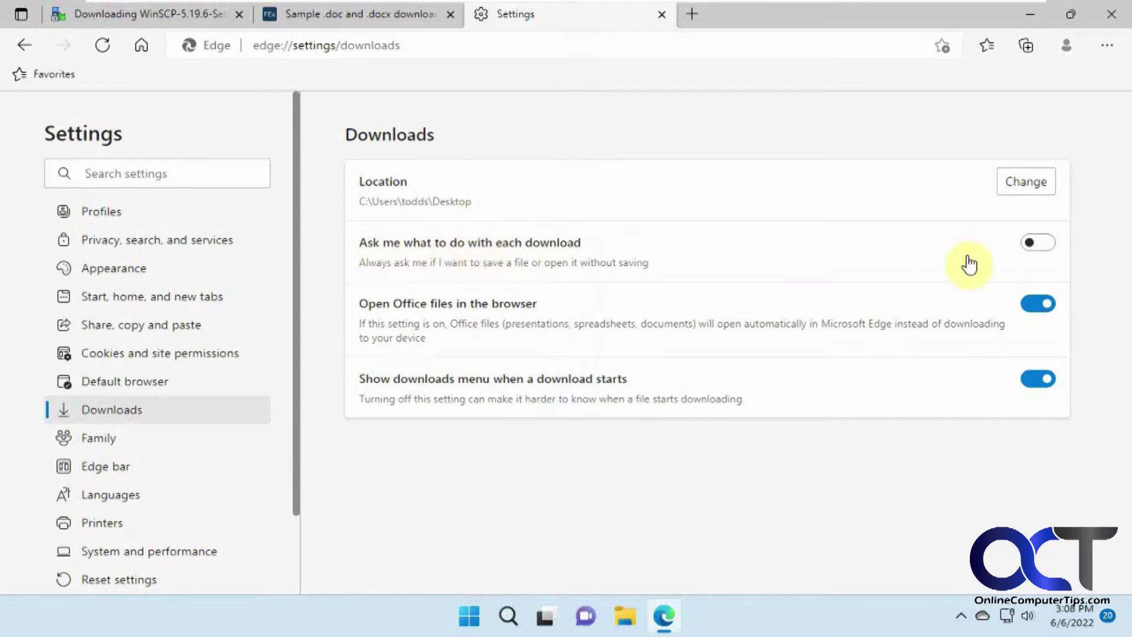
# Turn on 'Ask me what to do with each download' and re-download the WinSCP installer.
pyautogui.click(1045, 246)
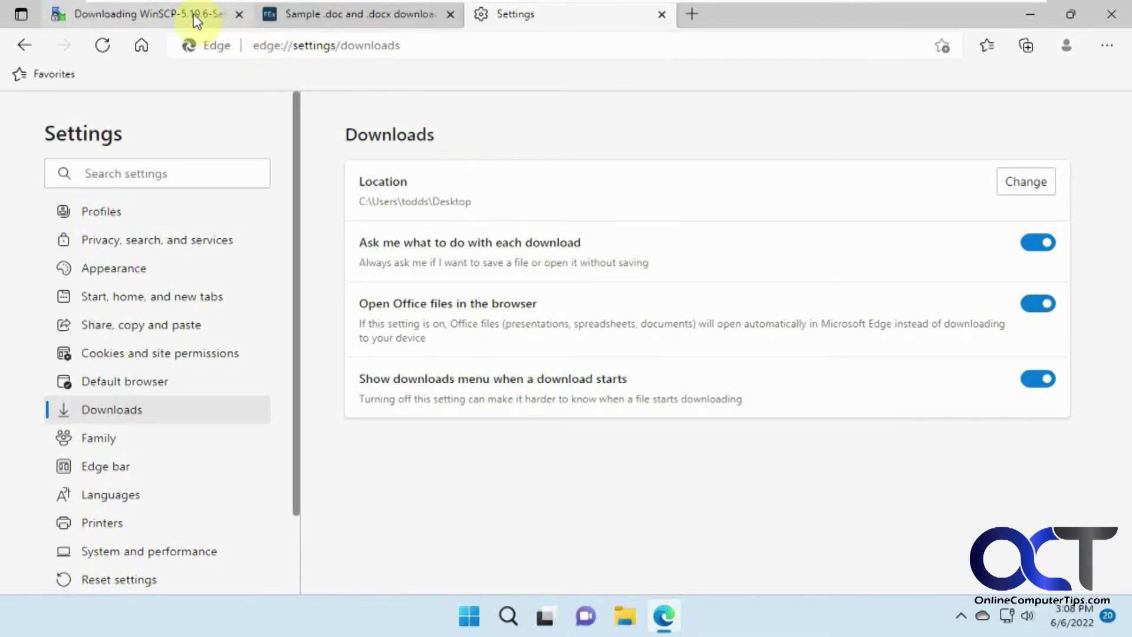
pyautogui.click(230, 18)
pyautogui.click(24, 45)
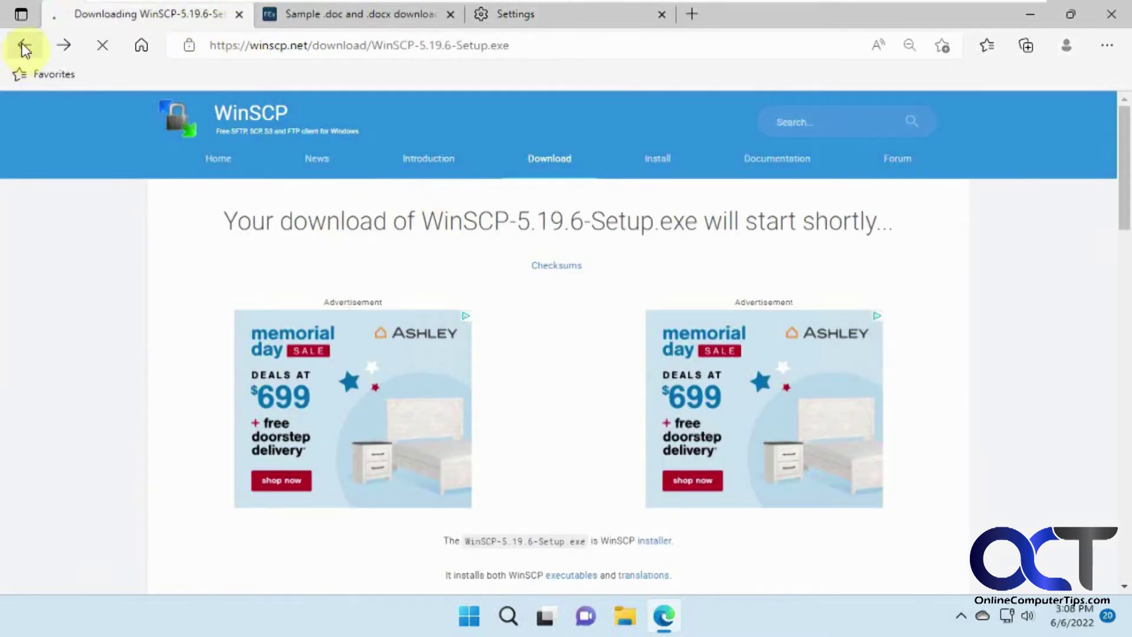
pyautogui.click(446, 242)
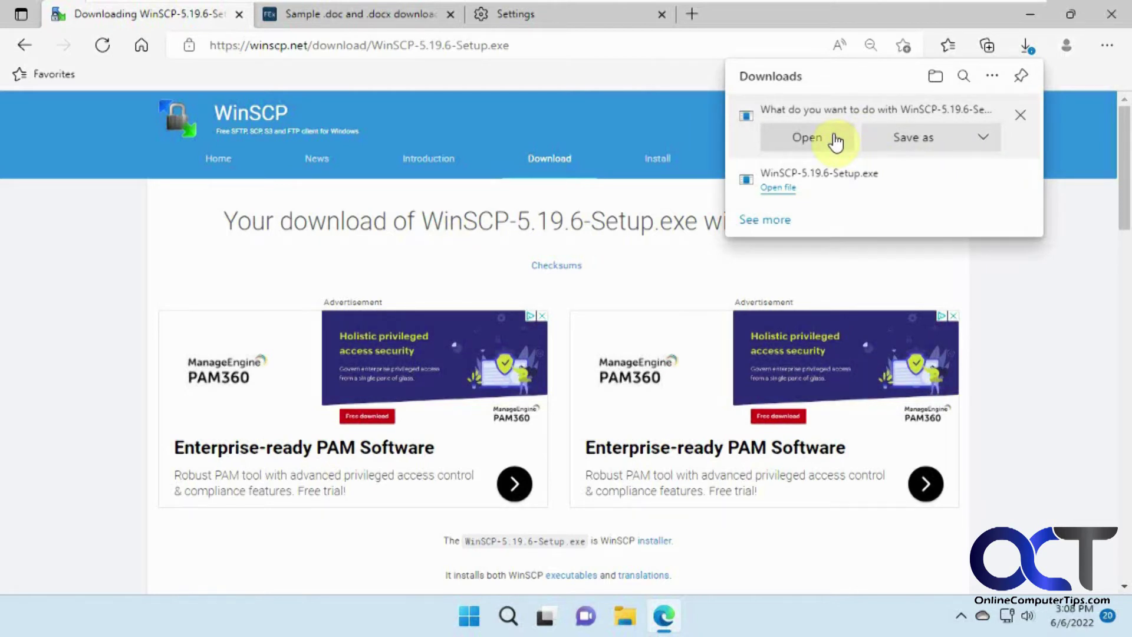
# Choose Save as for the WinSCP download, browse Documents and Downloads, then cancel.
pyautogui.click(983, 140)
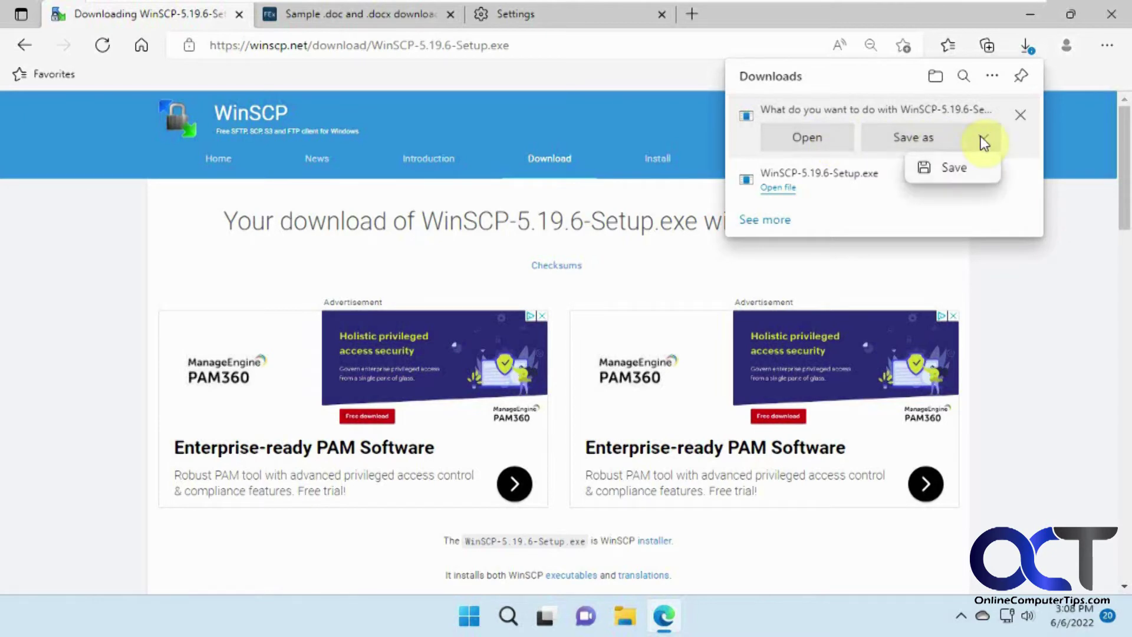
pyautogui.click(925, 142)
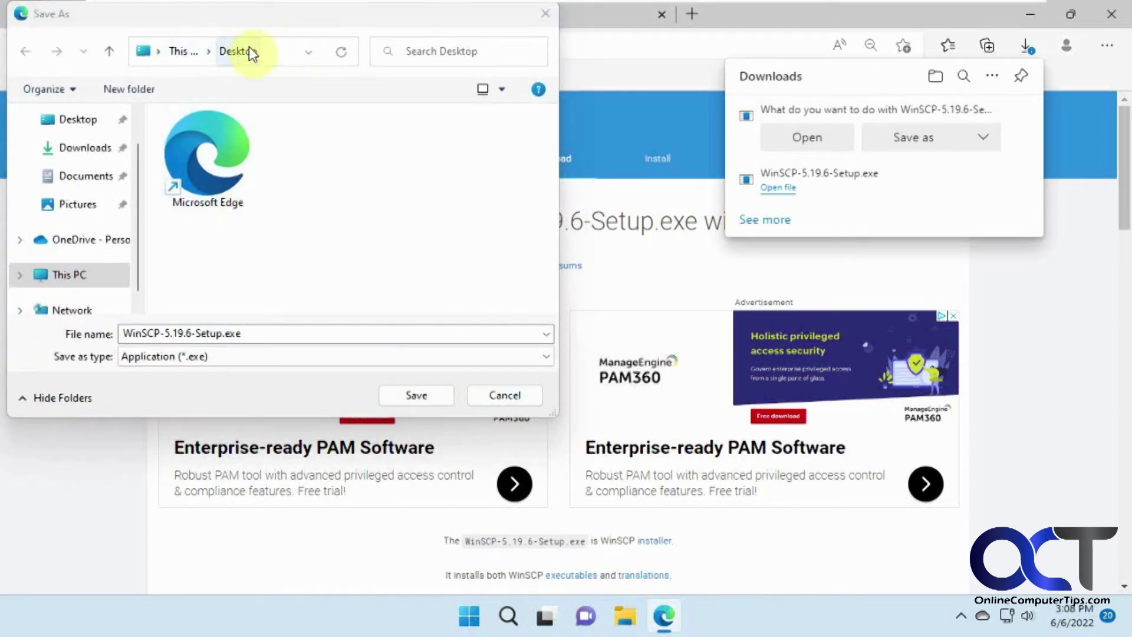
pyautogui.click(87, 176)
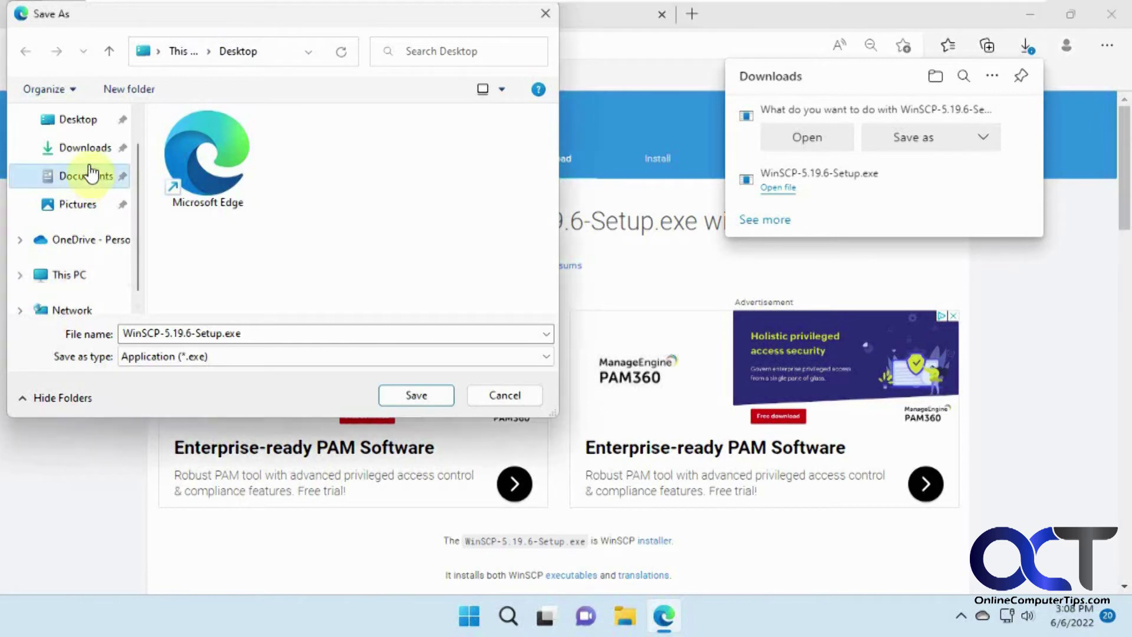
pyautogui.click(87, 151)
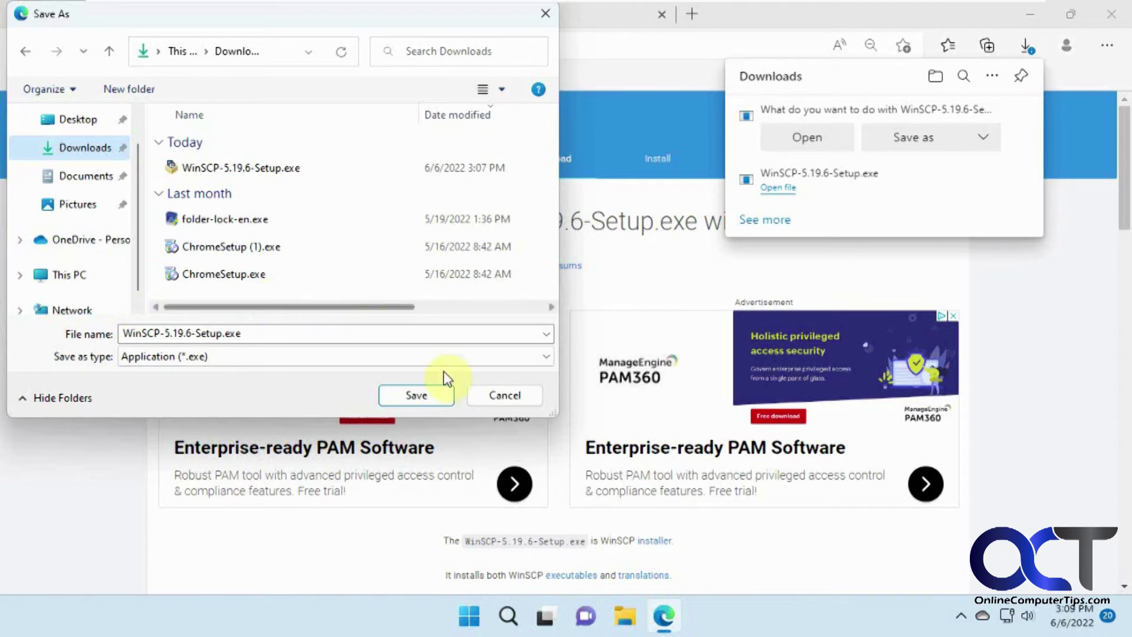
pyautogui.click(495, 394)
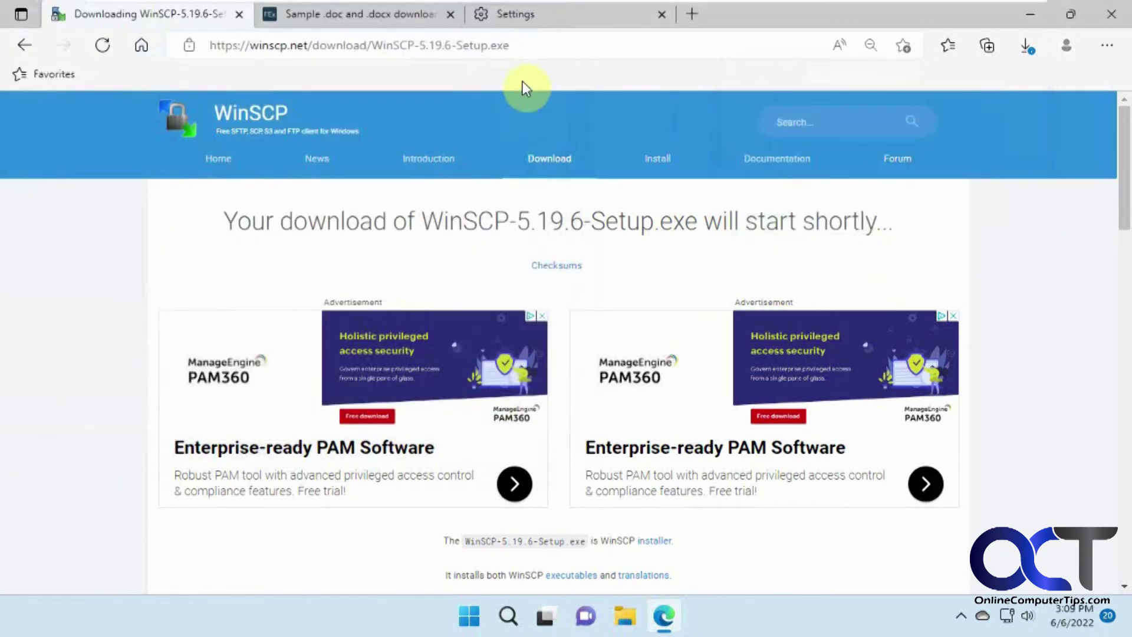
# Open the 500 kB DOCX sample file from the sample .doc/.docx page.
pyautogui.click(533, 16)
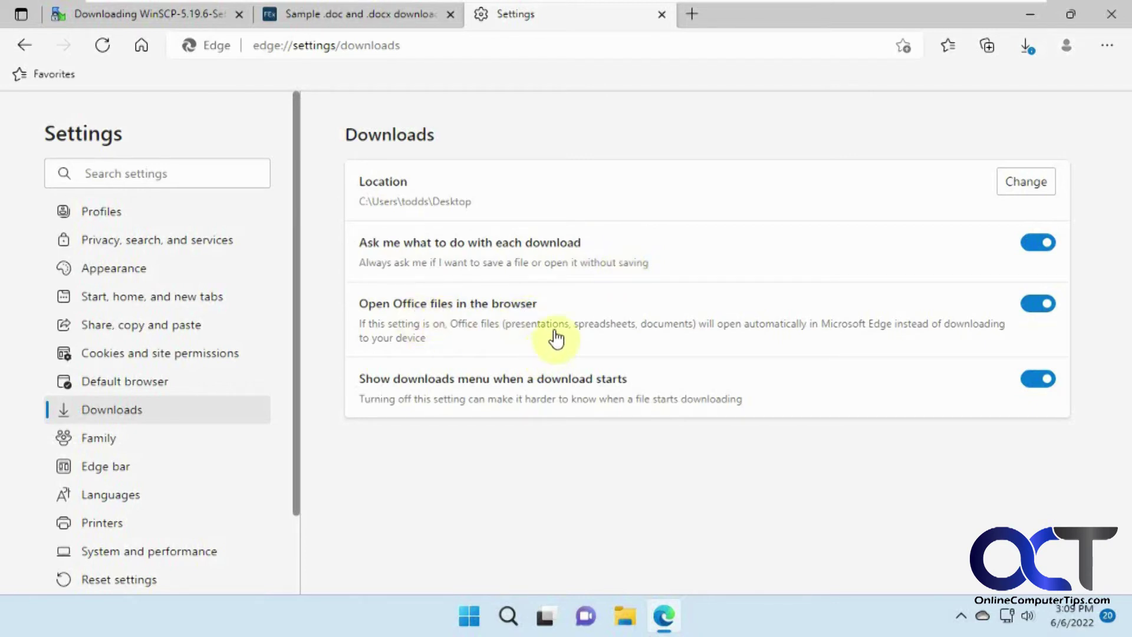
pyautogui.click(404, 11)
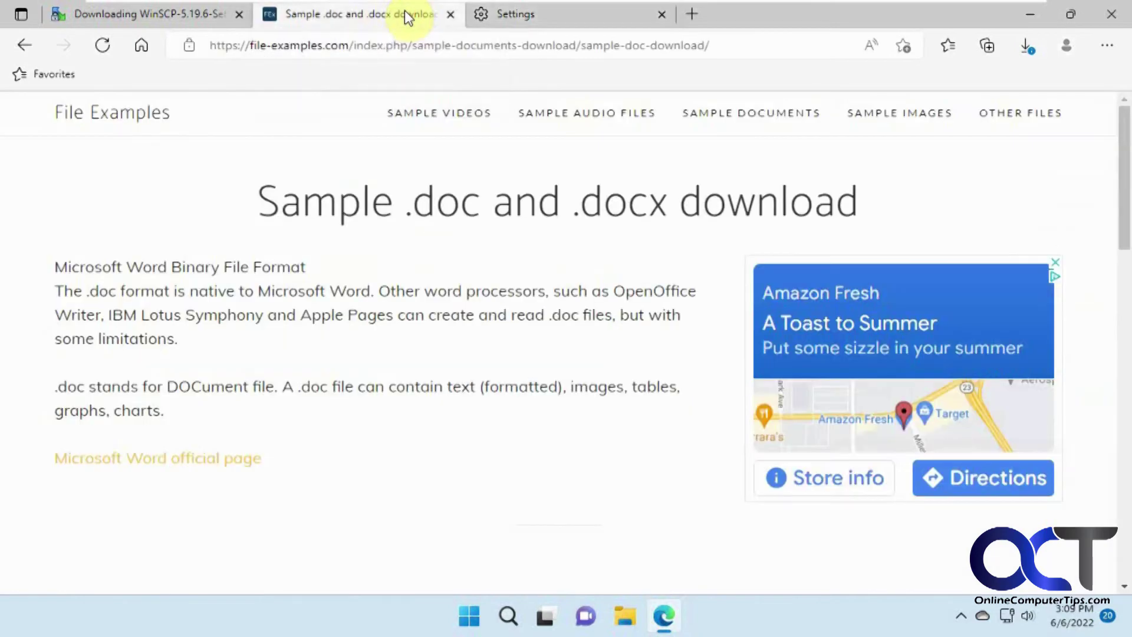
pyautogui.scroll(-7, 634, 397)
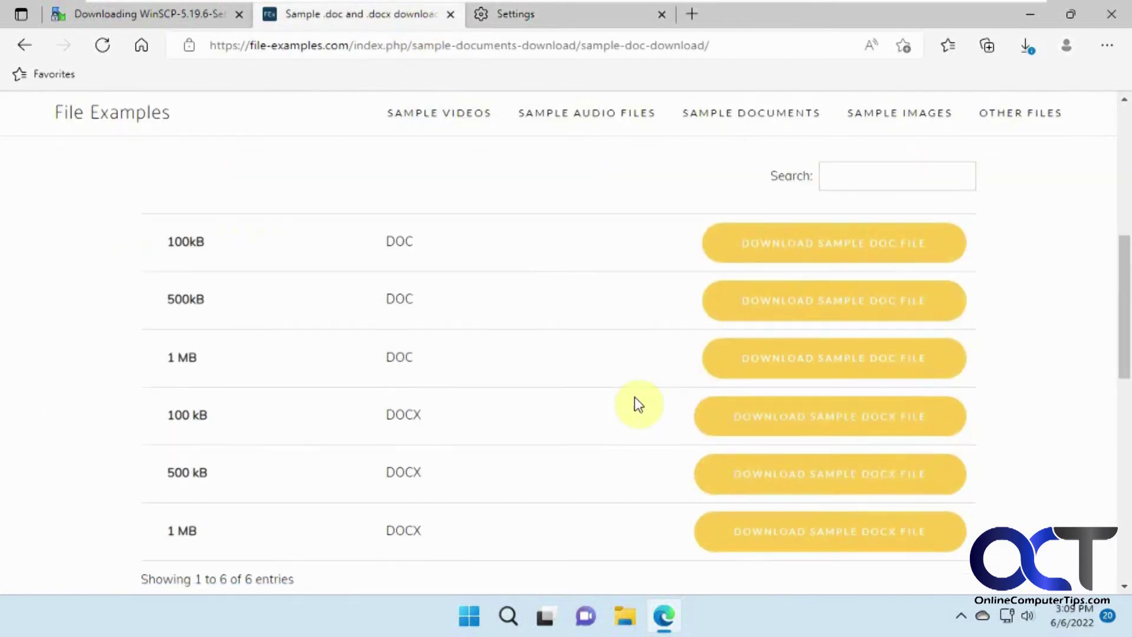
pyautogui.click(810, 479)
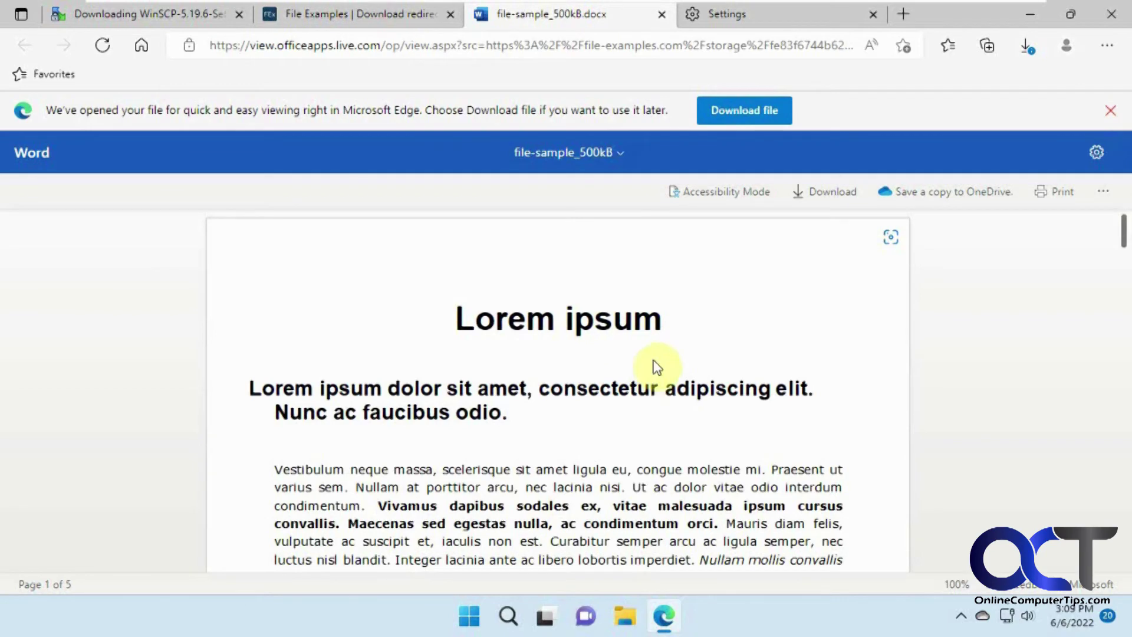
# Scroll through the DOCX preview in the browser, then close its tab.
pyautogui.scroll(-4, 653, 364)
pyautogui.scroll(3, 654, 361)
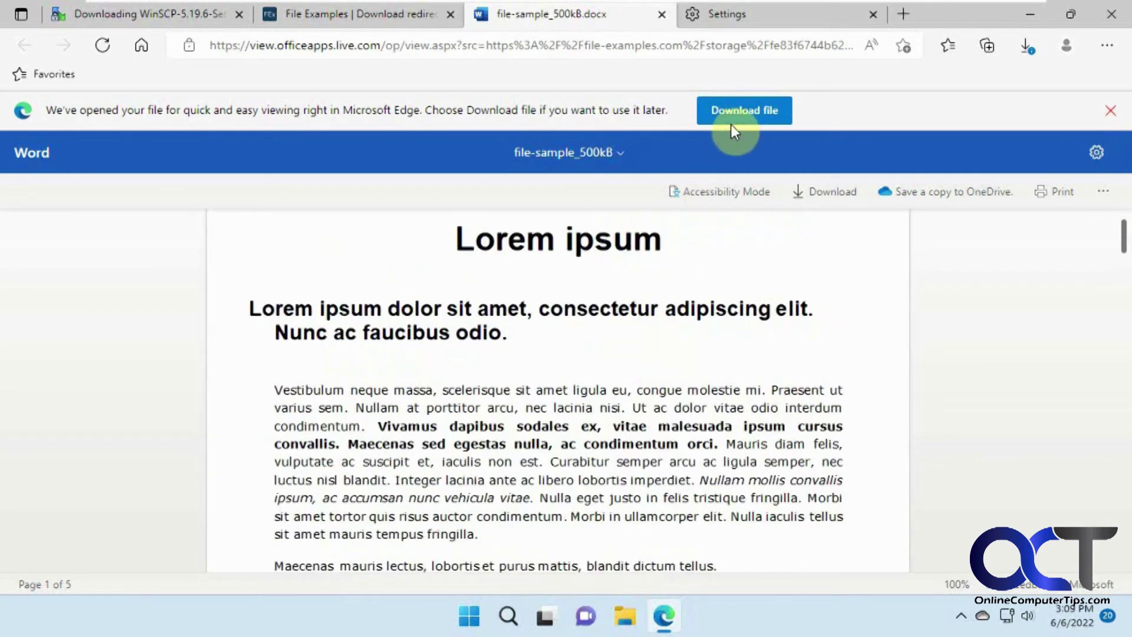
pyautogui.scroll(-12, 670, 367)
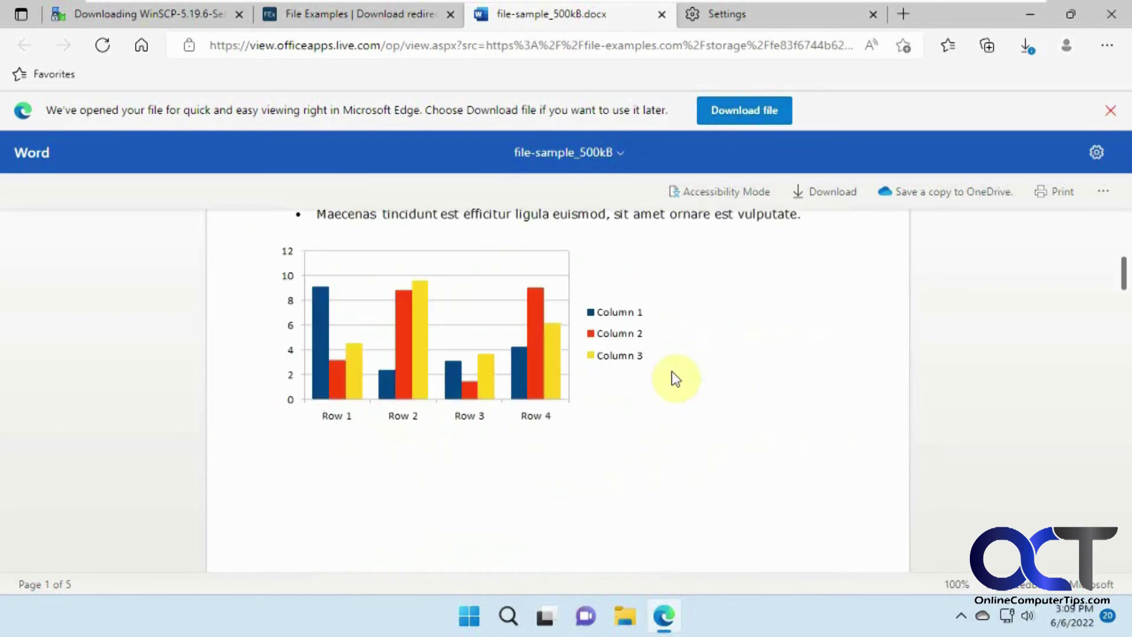
pyautogui.scroll(12, 673, 378)
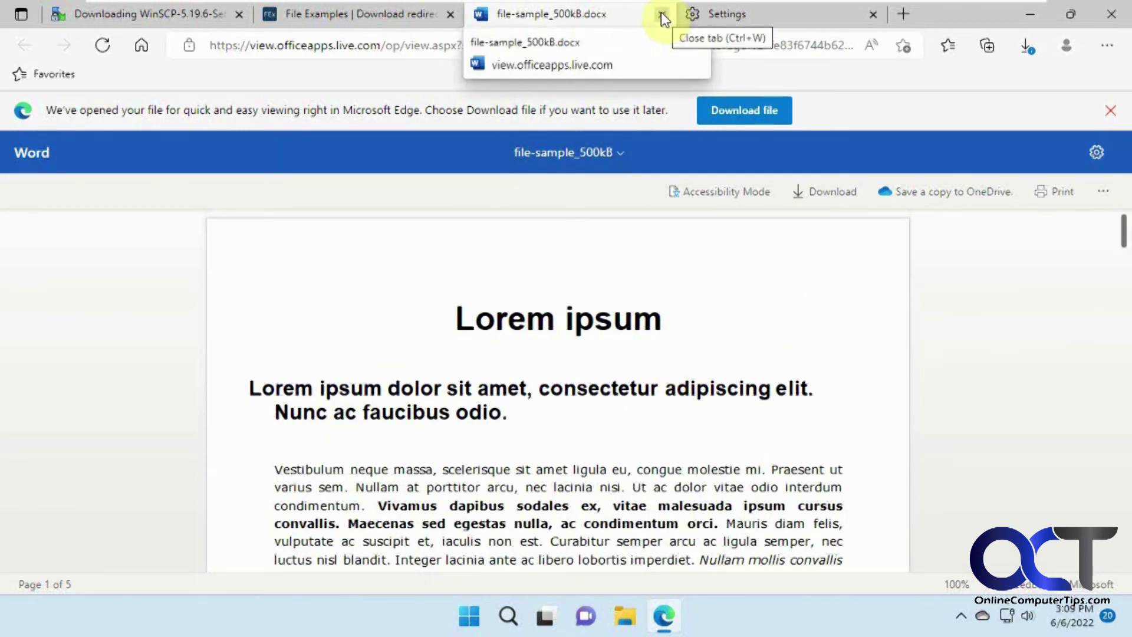
pyautogui.click(663, 13)
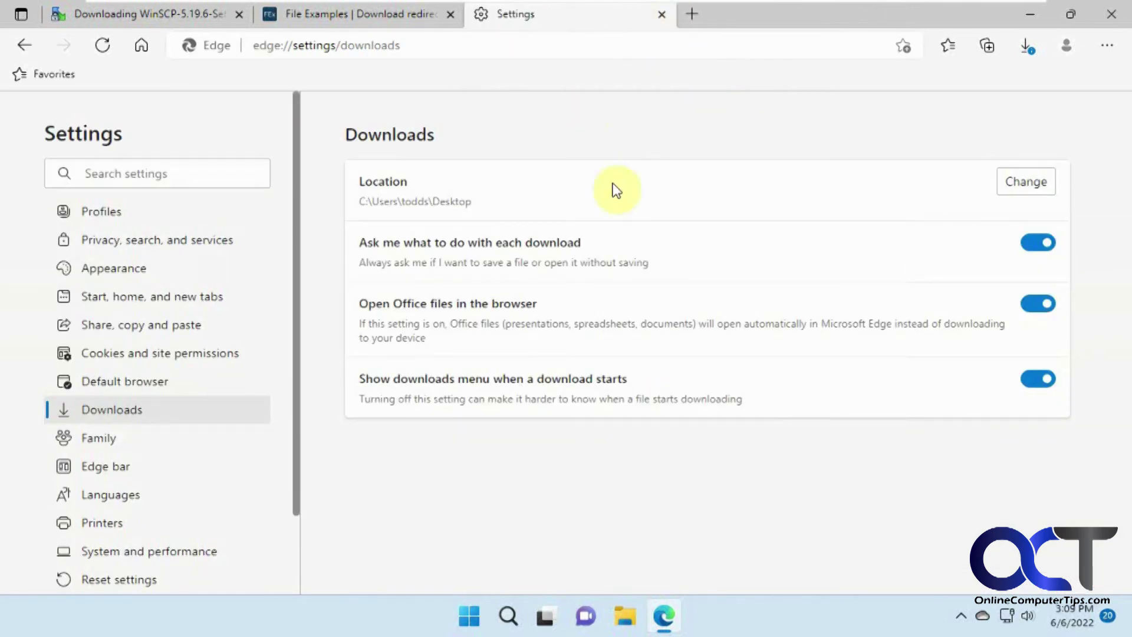
# Turn off 'Open Office files in the browser', re-download the 500 kB DOCX, and return to Settings.
pyautogui.click(1032, 304)
pyautogui.click(404, 17)
pyautogui.click(19, 46)
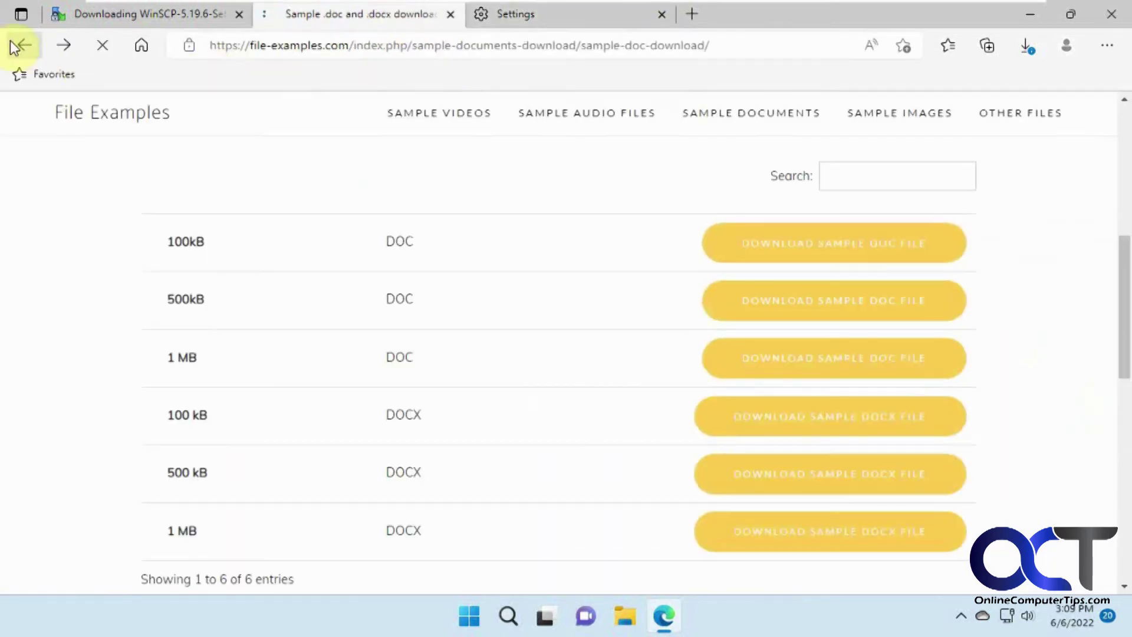
pyautogui.click(837, 469)
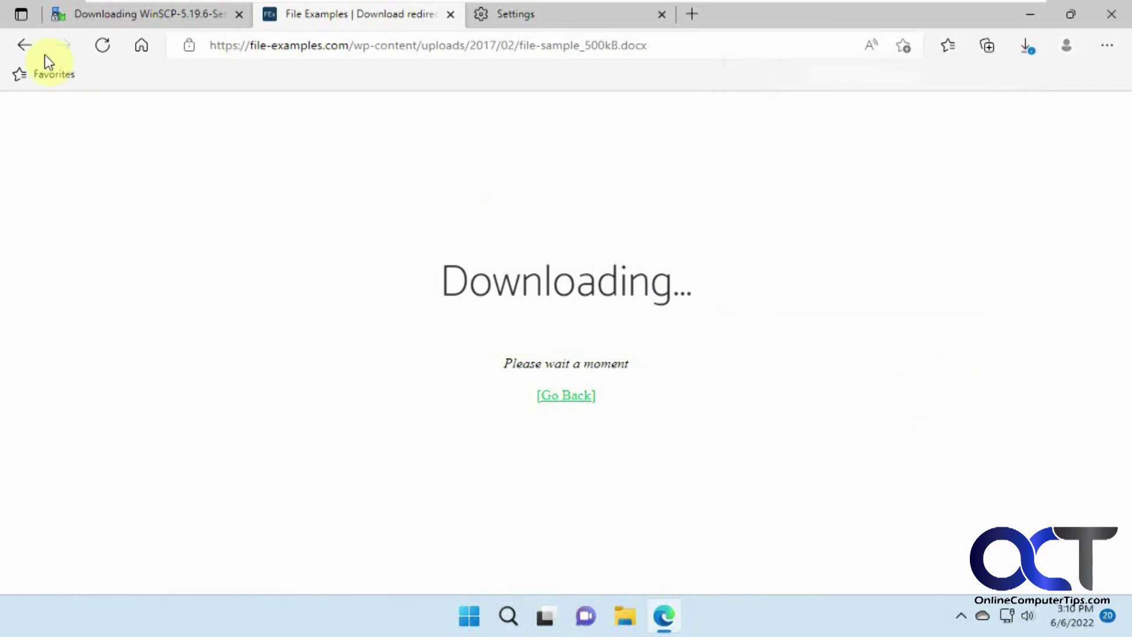
pyautogui.click(24, 45)
pyautogui.click(518, 14)
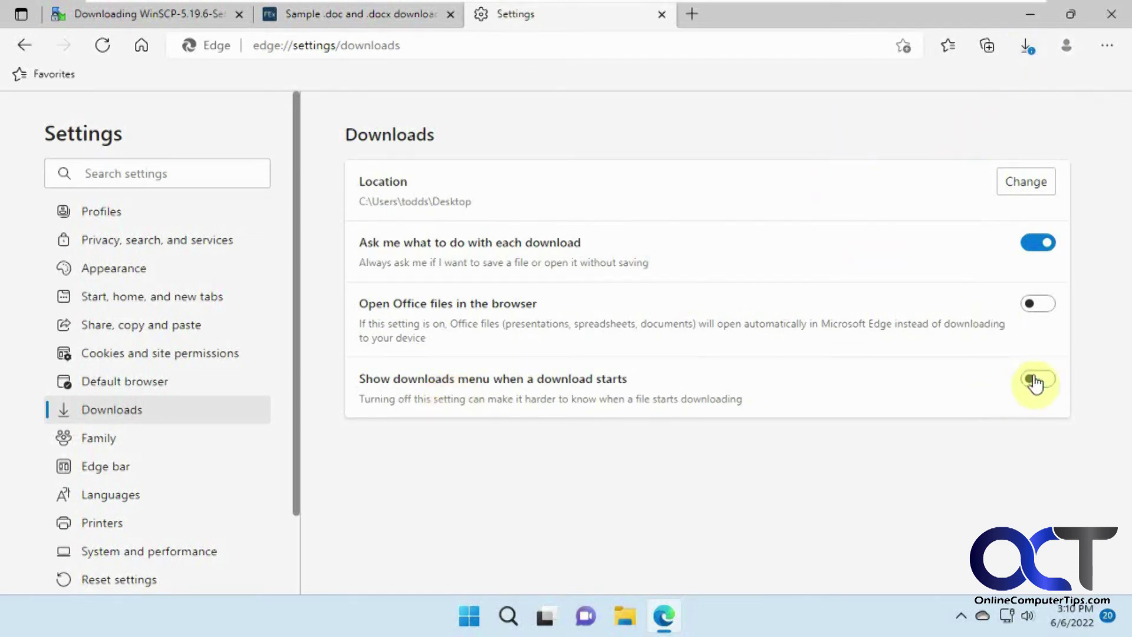
# Turn 'Open Office files in the browser' back on and download WinSCP 5.19.6 again.
pyautogui.click(1041, 305)
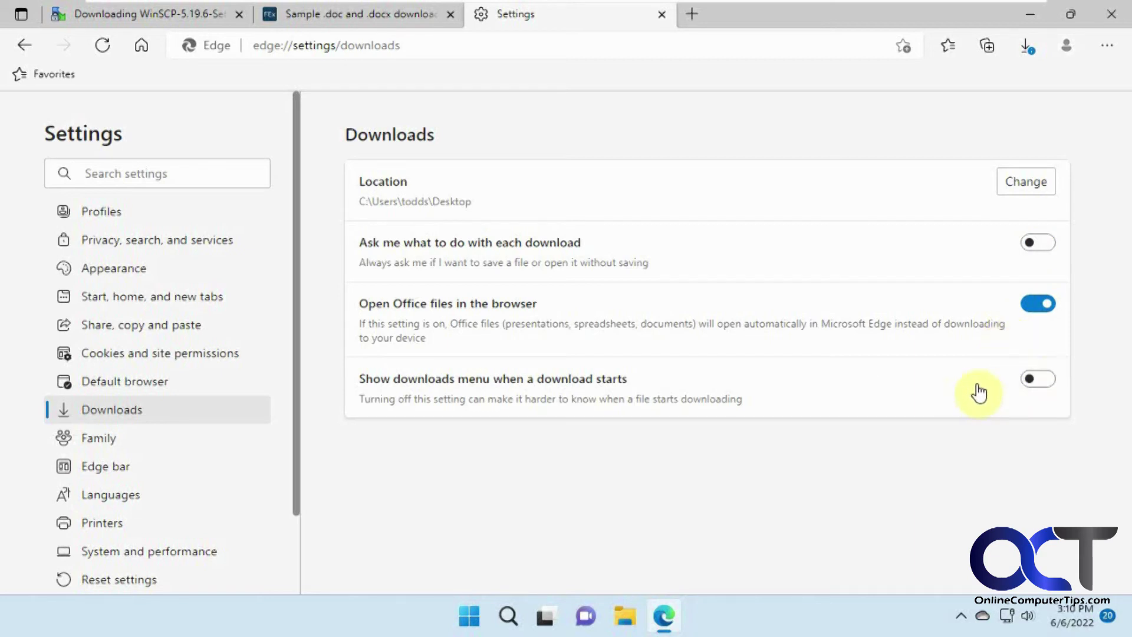
pyautogui.click(196, 12)
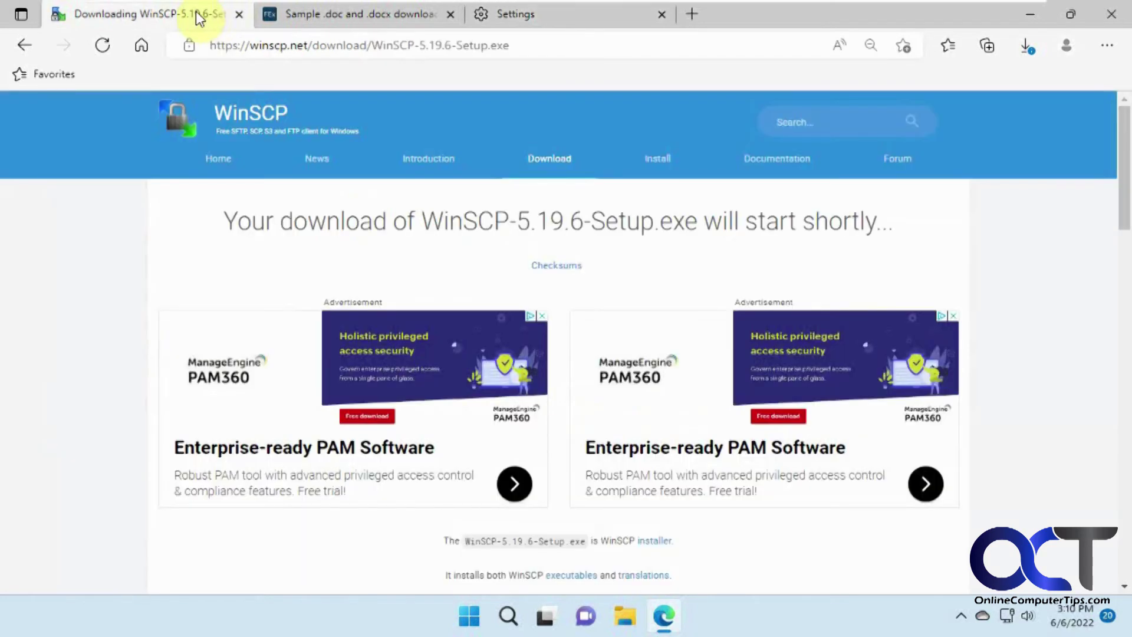
pyautogui.click(24, 44)
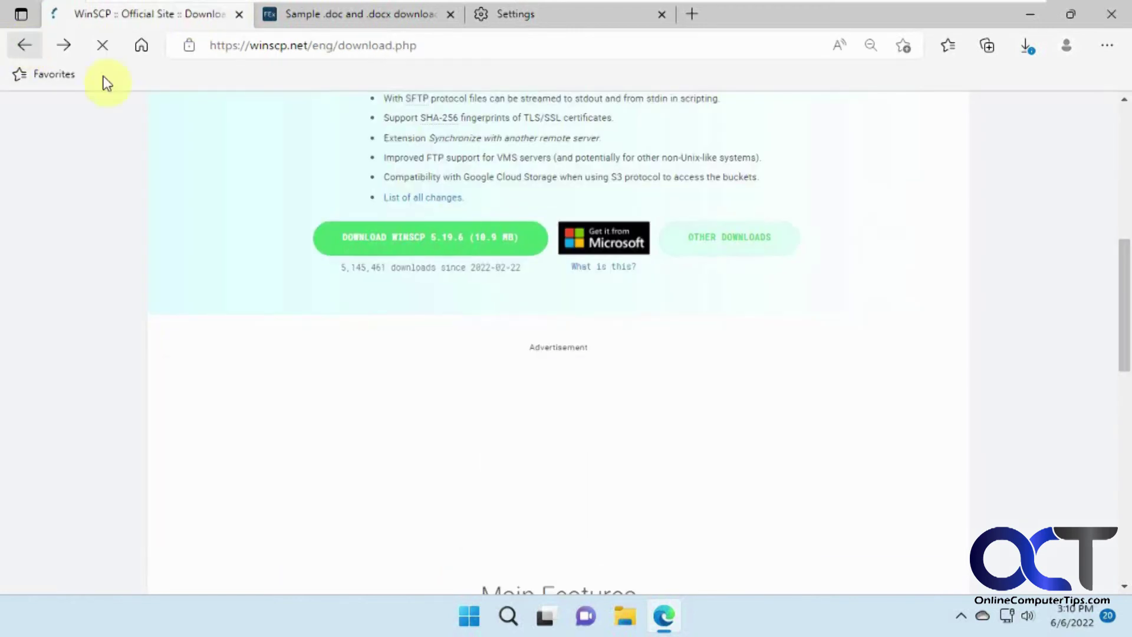
pyautogui.click(476, 239)
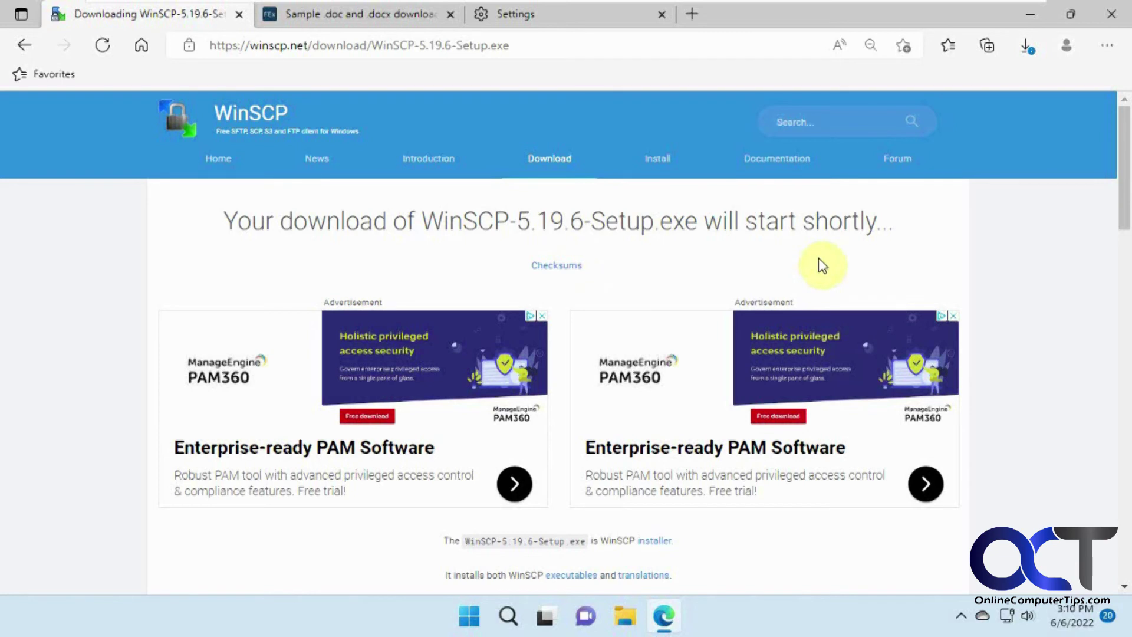
pyautogui.click(1027, 46)
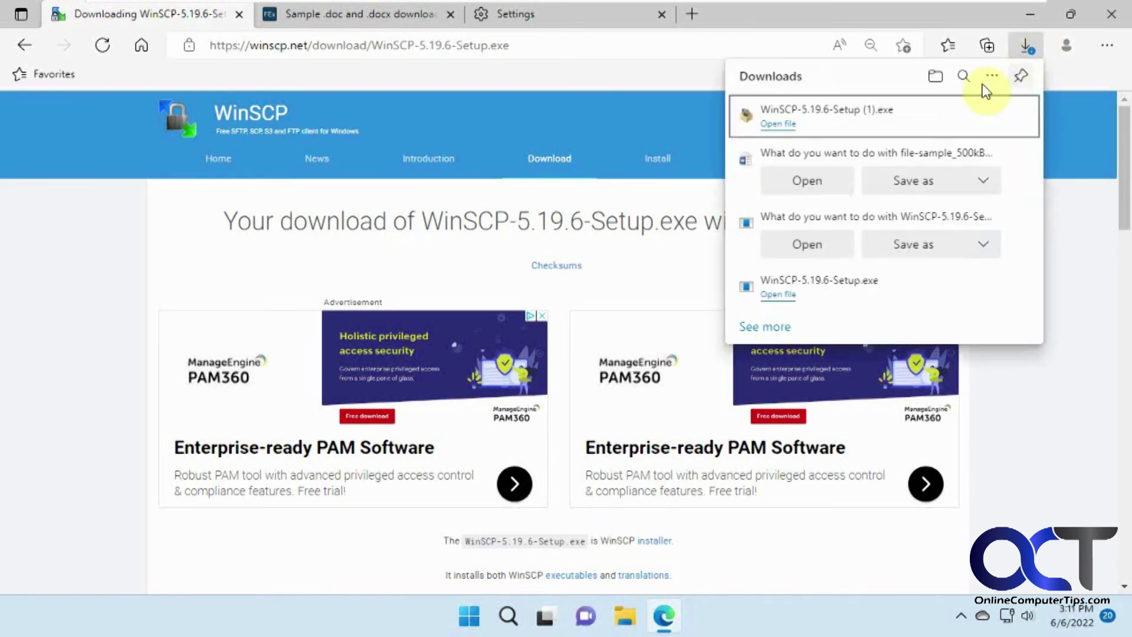
# Minimize and restore Edge, then turn on 'Show downloads menu when a download starts'.
pyautogui.click(1034, 15)
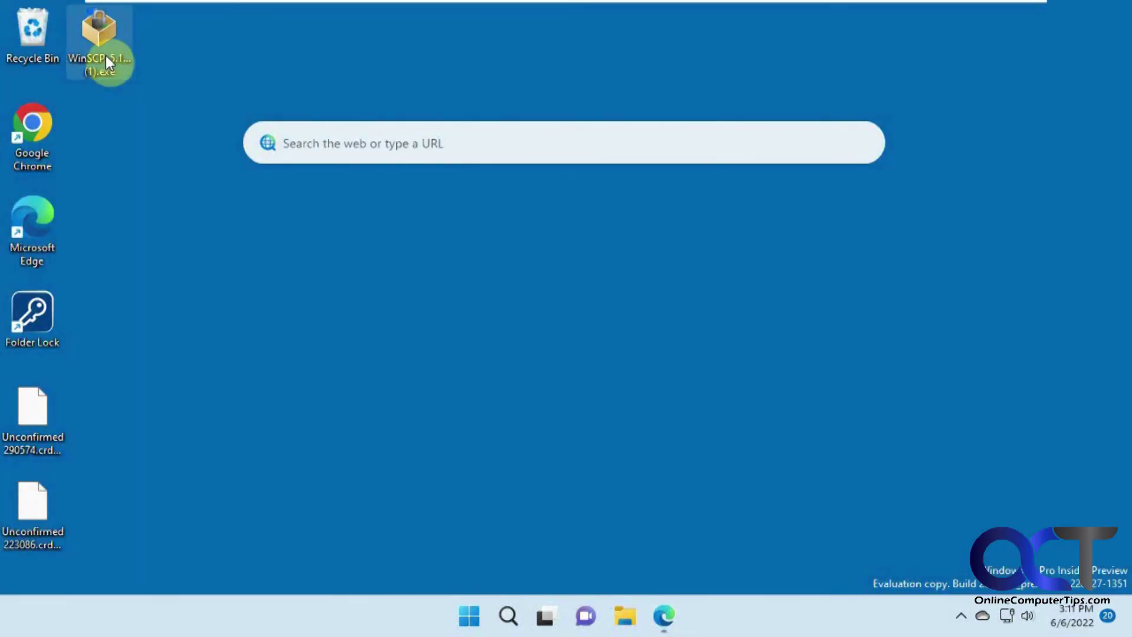
pyautogui.click(663, 616)
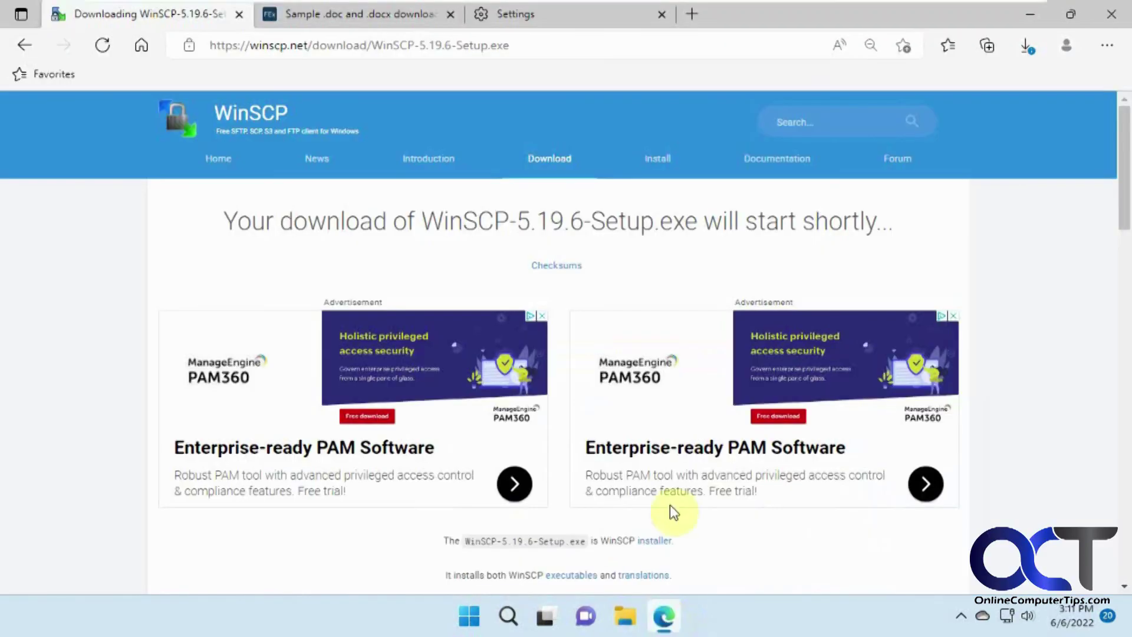
pyautogui.click(534, 13)
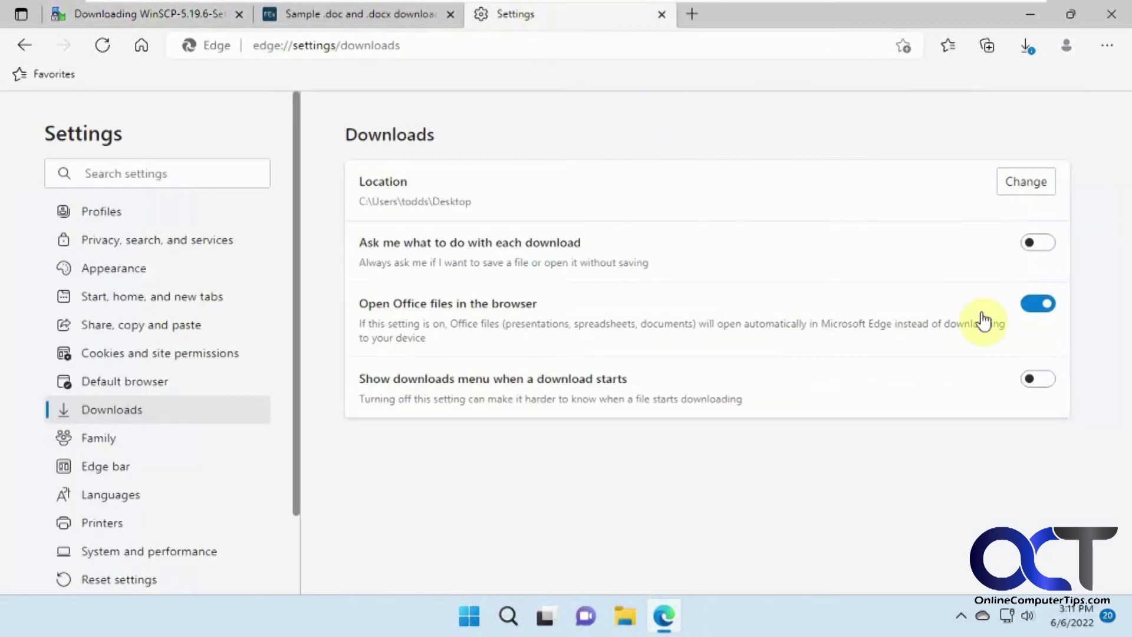
pyautogui.click(1042, 385)
pyautogui.click(147, 21)
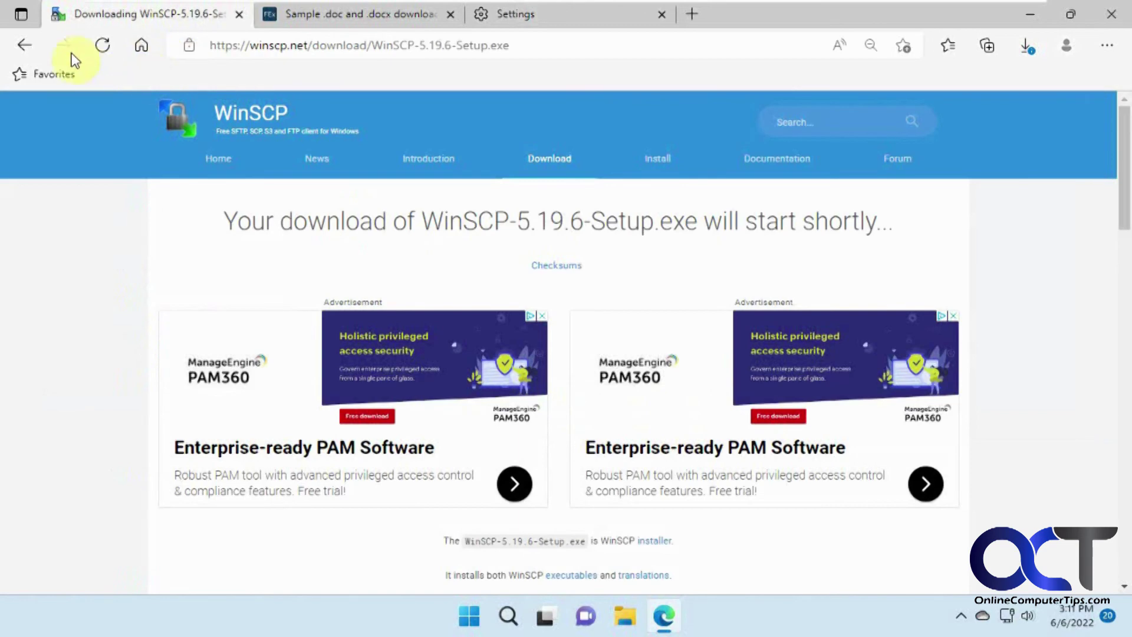
# Download WinSCP 5.19.6 again from the previous page, then return to the Downloads settings.
pyautogui.click(25, 47)
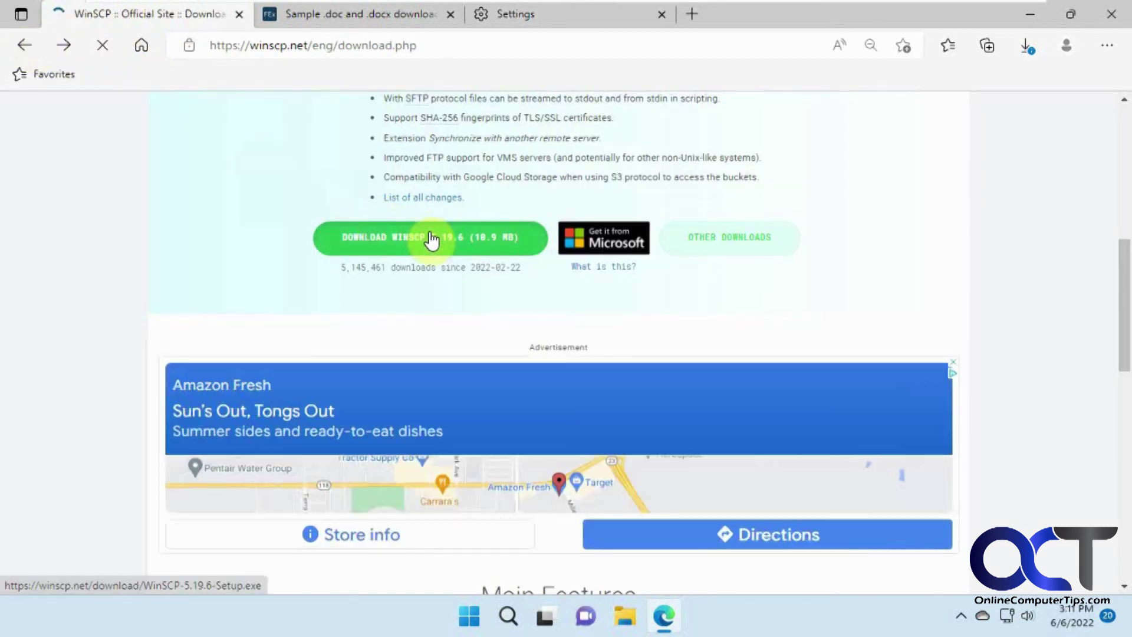
pyautogui.click(431, 241)
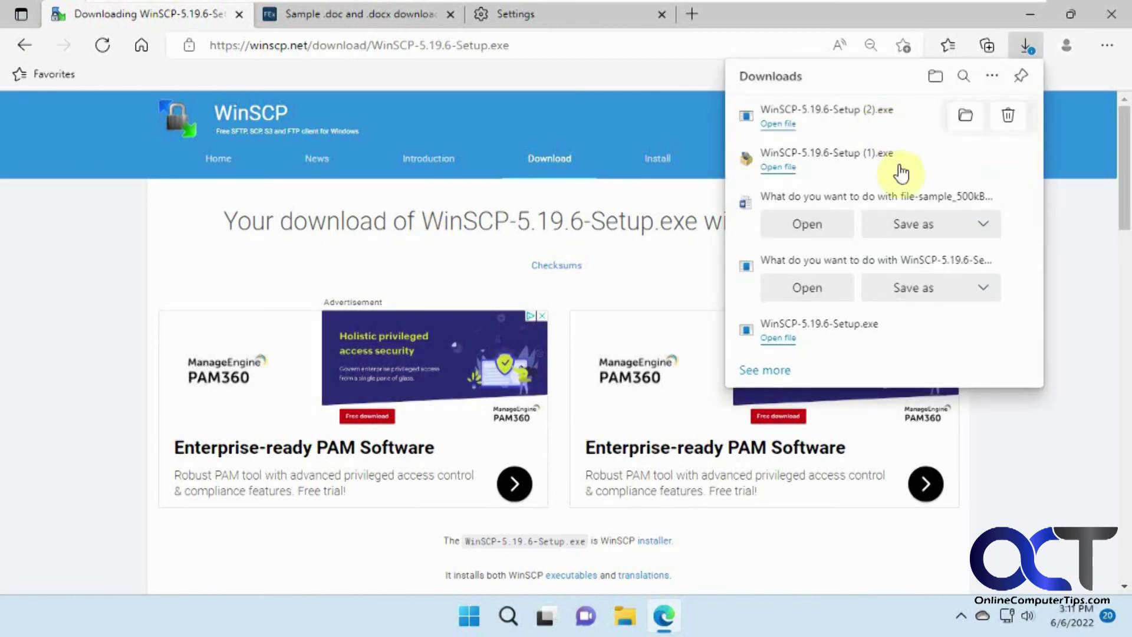
pyautogui.click(524, 13)
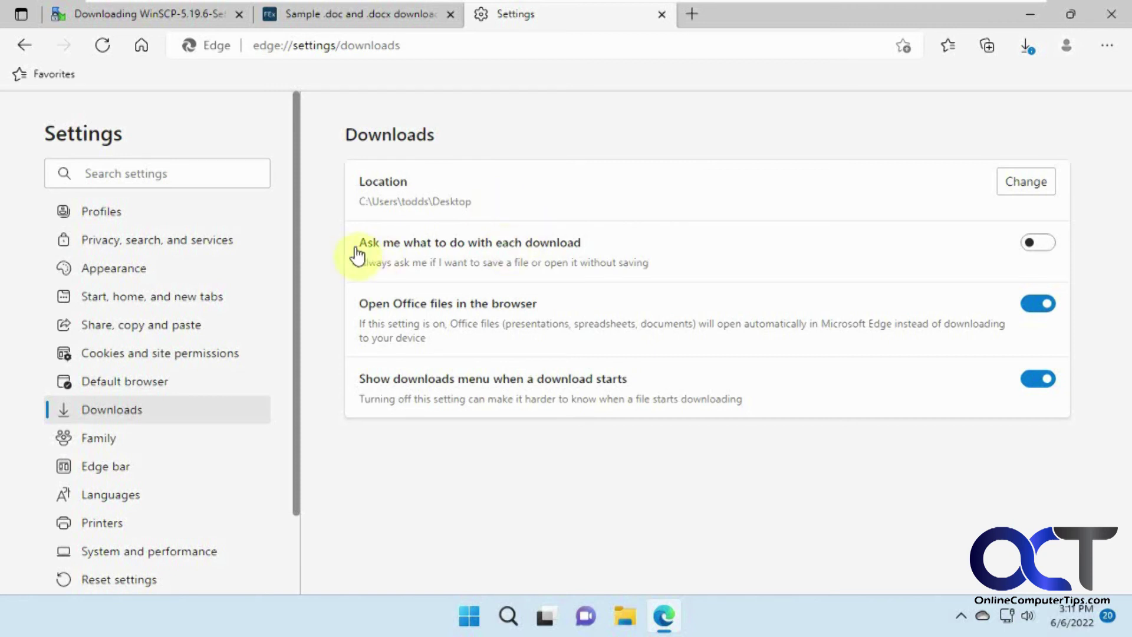
# Switch on 'Ask me what to do with each download' in Downloads settings.
pyautogui.click(1041, 251)
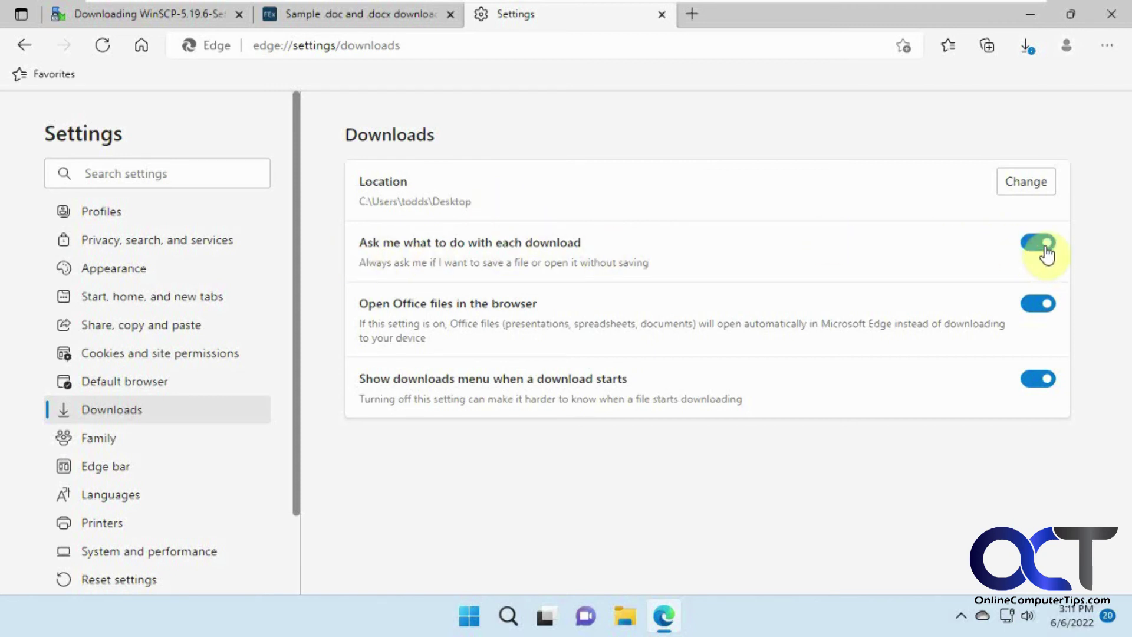